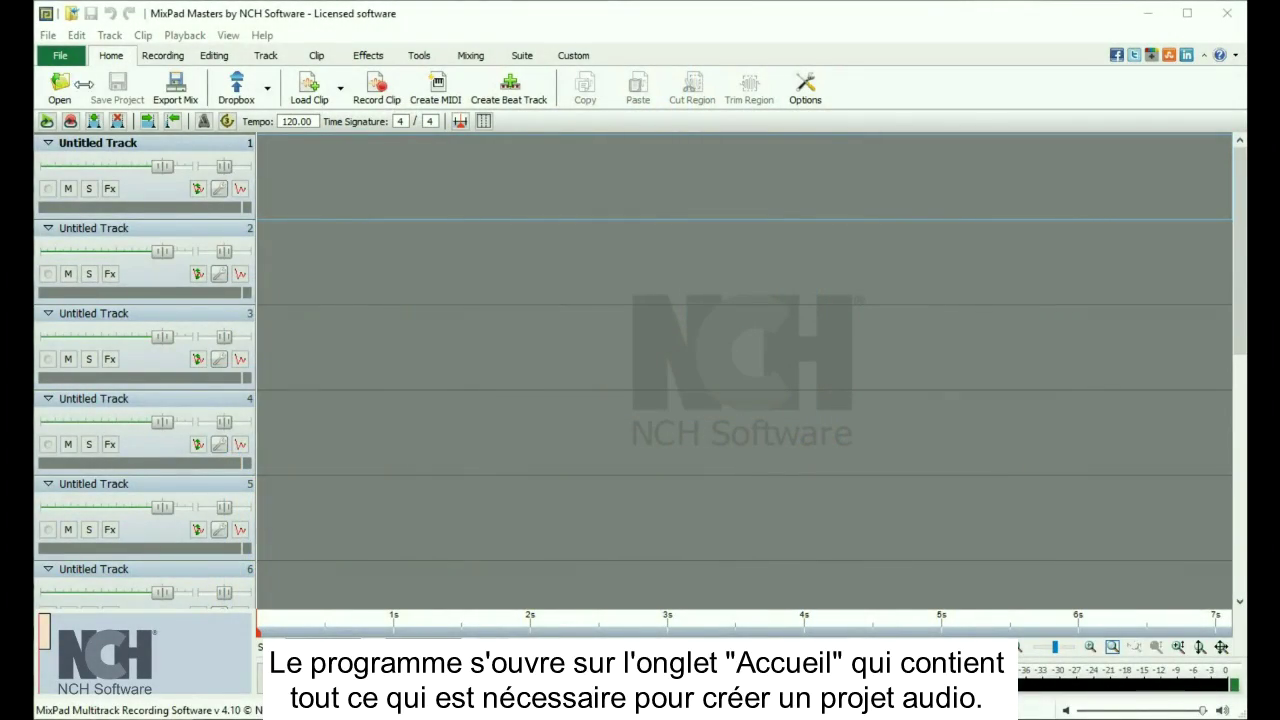
# - Open the MixPad tutorial.mpdp project from the Mixpad Projects folder
pyautogui.click(59, 85)
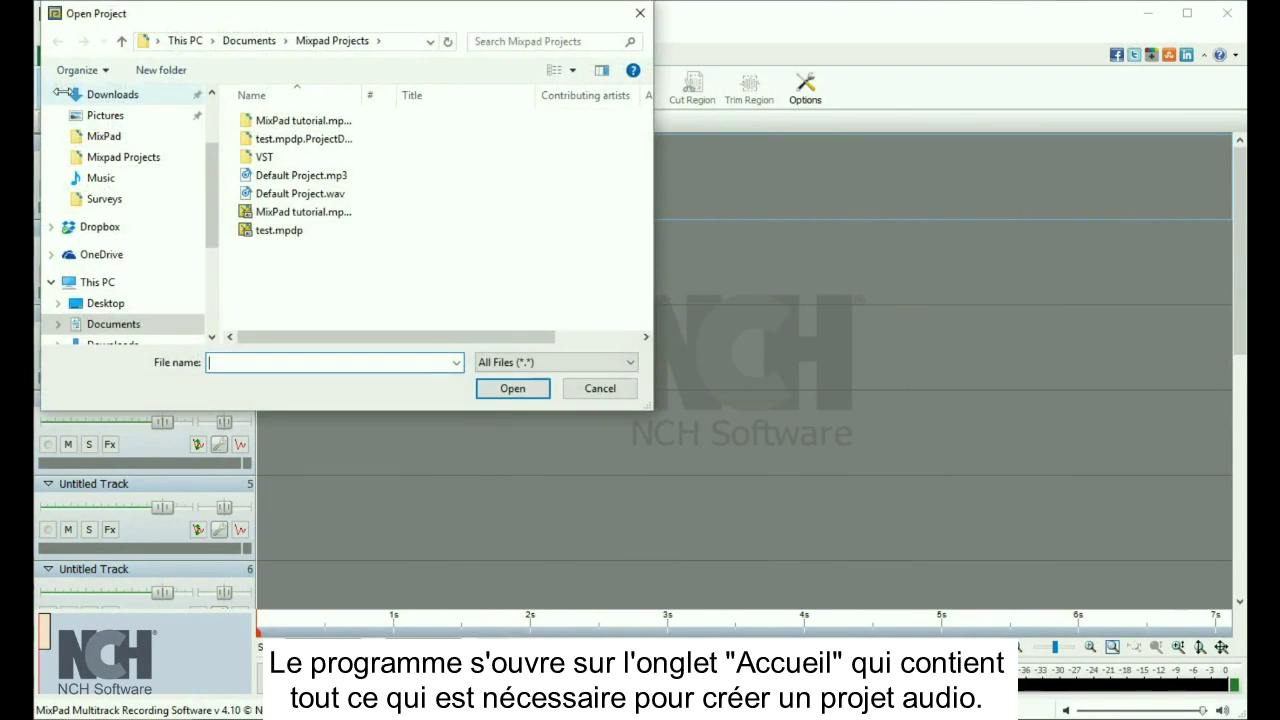
pyautogui.doubleClick(297, 213)
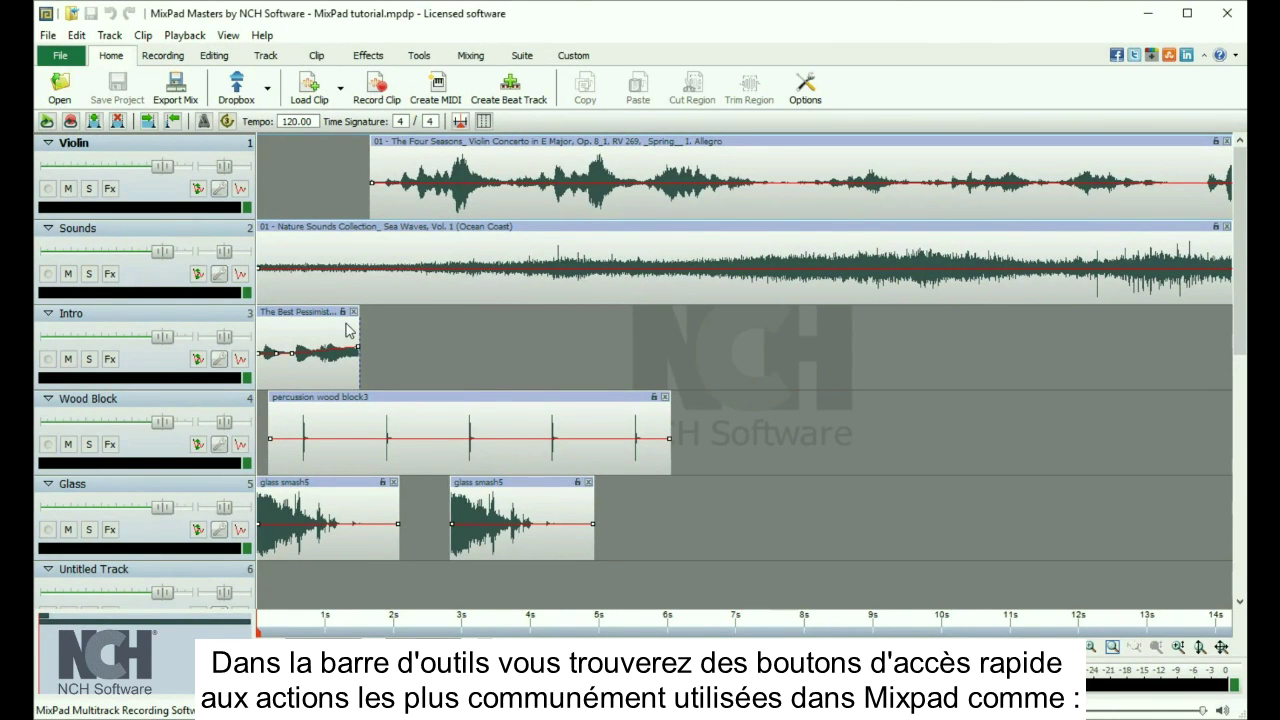
# - Lengthen the Intro track's clip and switch the timeline ruler to bars and beats
pyautogui.moveTo(356, 338); pyautogui.dragTo(398, 338)
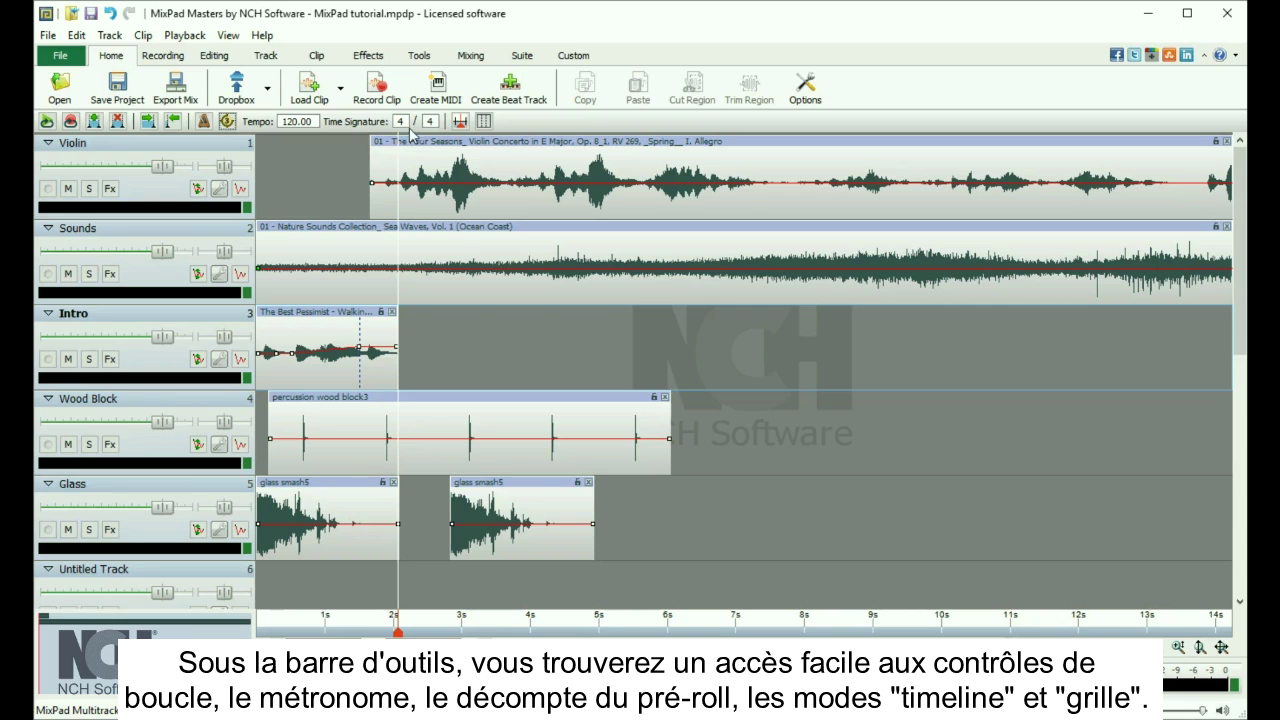
pyautogui.click(460, 121)
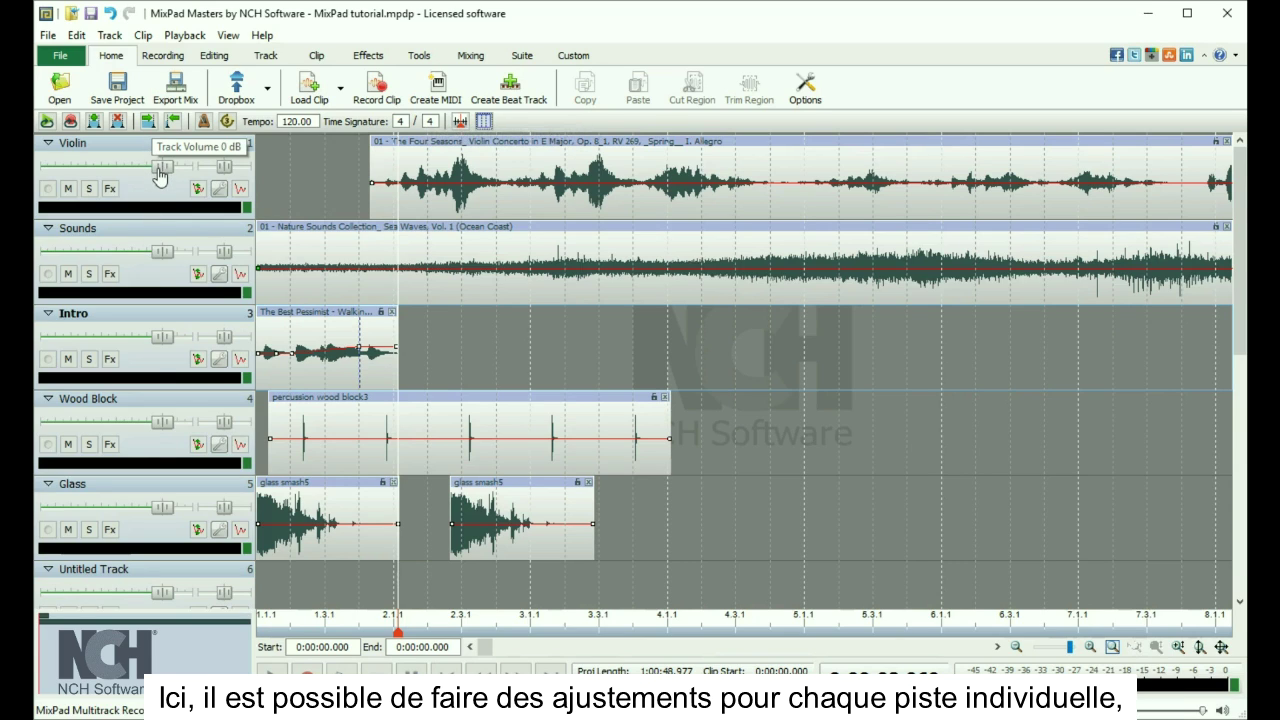
# - Lower the Violin volume, pan it slightly right, then select the Glass, Wood Block and Intro clips
pyautogui.moveTo(163, 168); pyautogui.dragTo(141, 168)
pyautogui.moveTo(224, 168); pyautogui.dragTo(224, 168)
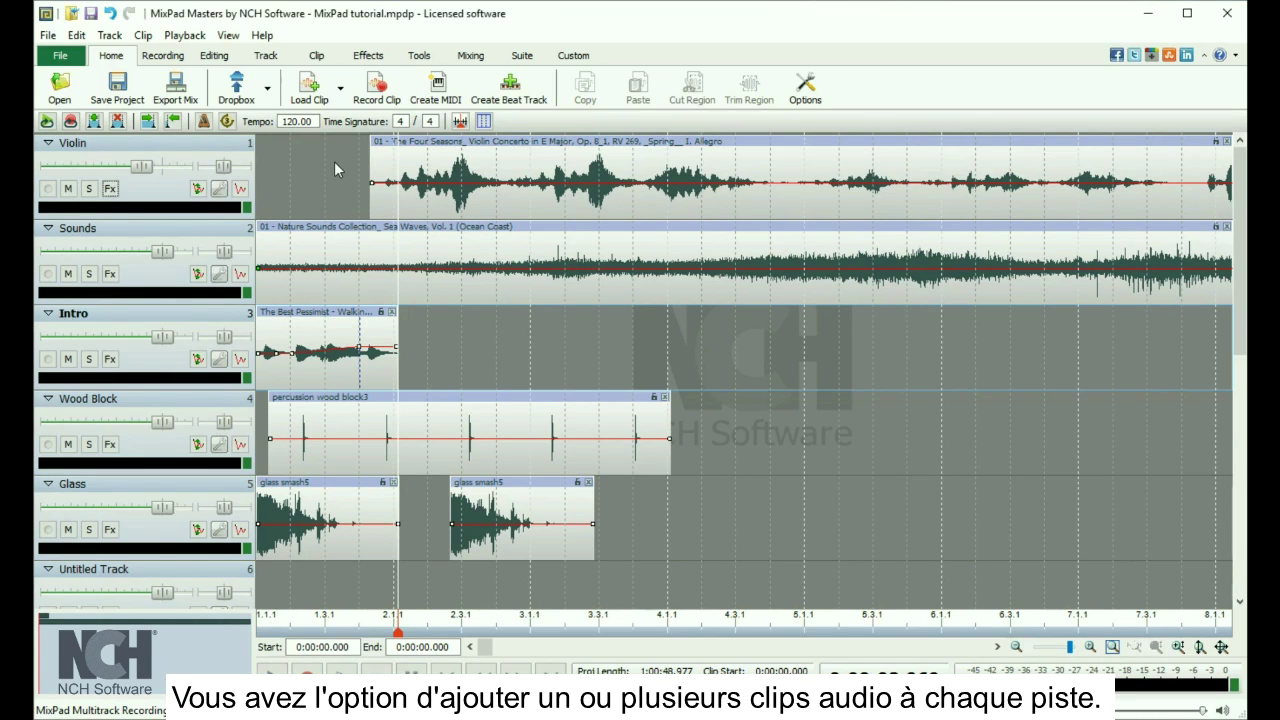
pyautogui.click(345, 508)
pyautogui.click(530, 512)
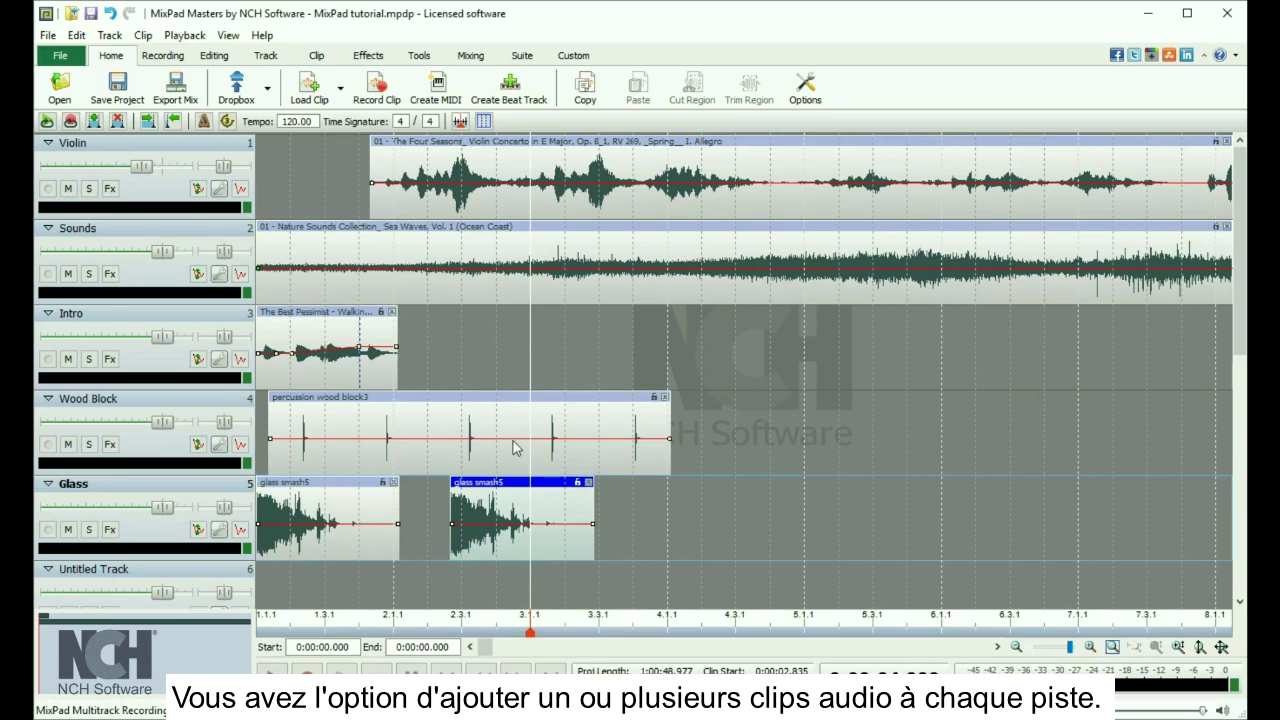
pyautogui.click(462, 416)
pyautogui.click(340, 313)
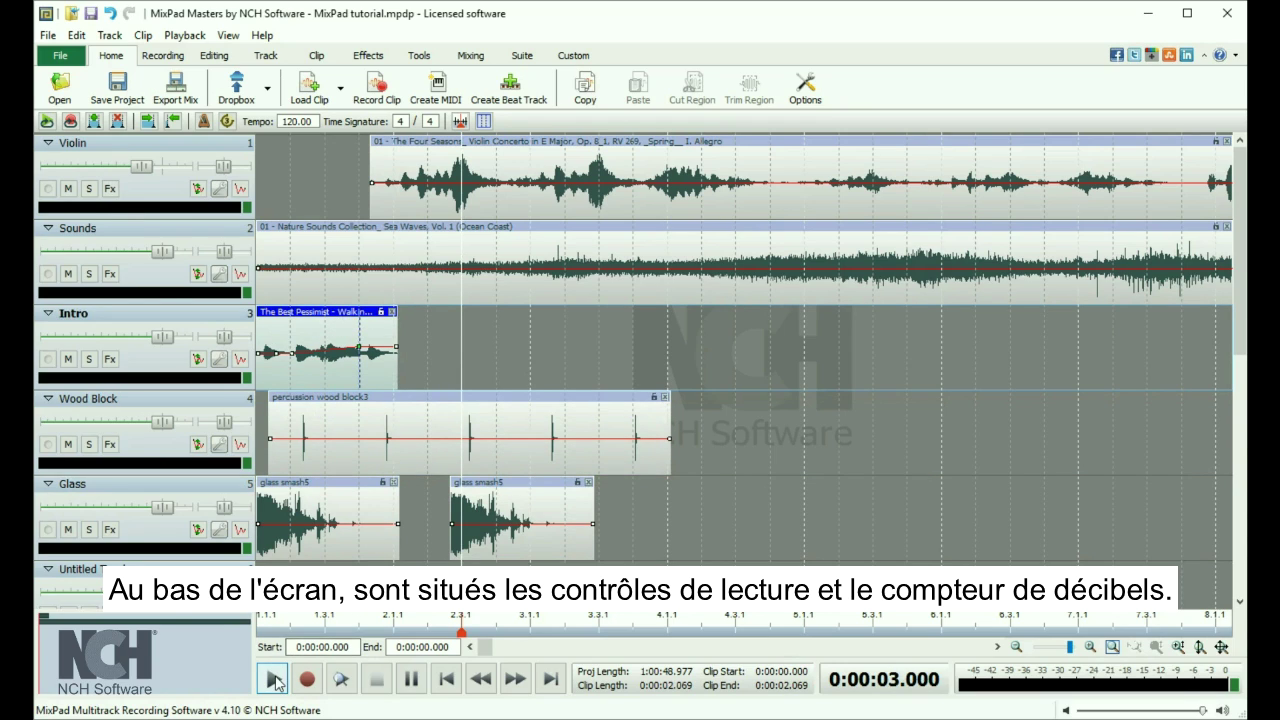
# - Play the project briefly, hide and restore the menu bar, and open the View menu
pyautogui.click(272, 679)
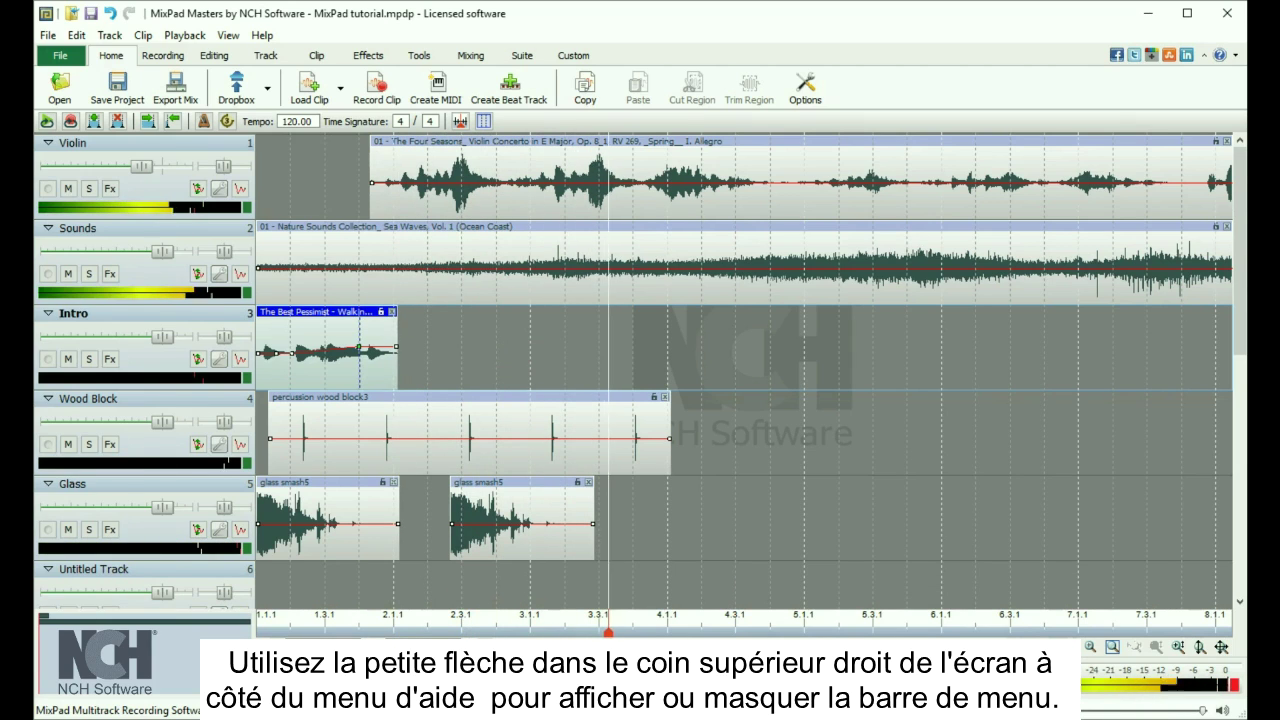
pyautogui.press('space')
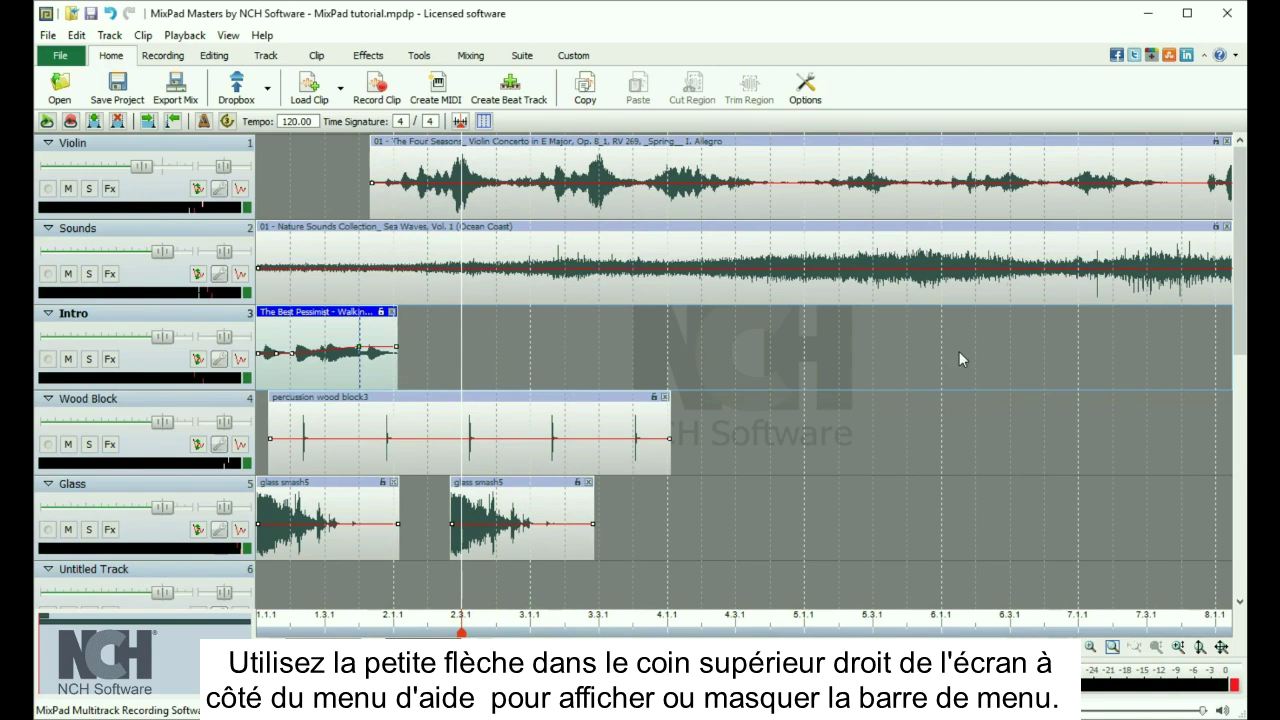
pyautogui.click(1204, 56)
pyautogui.click(1205, 42)
pyautogui.click(228, 37)
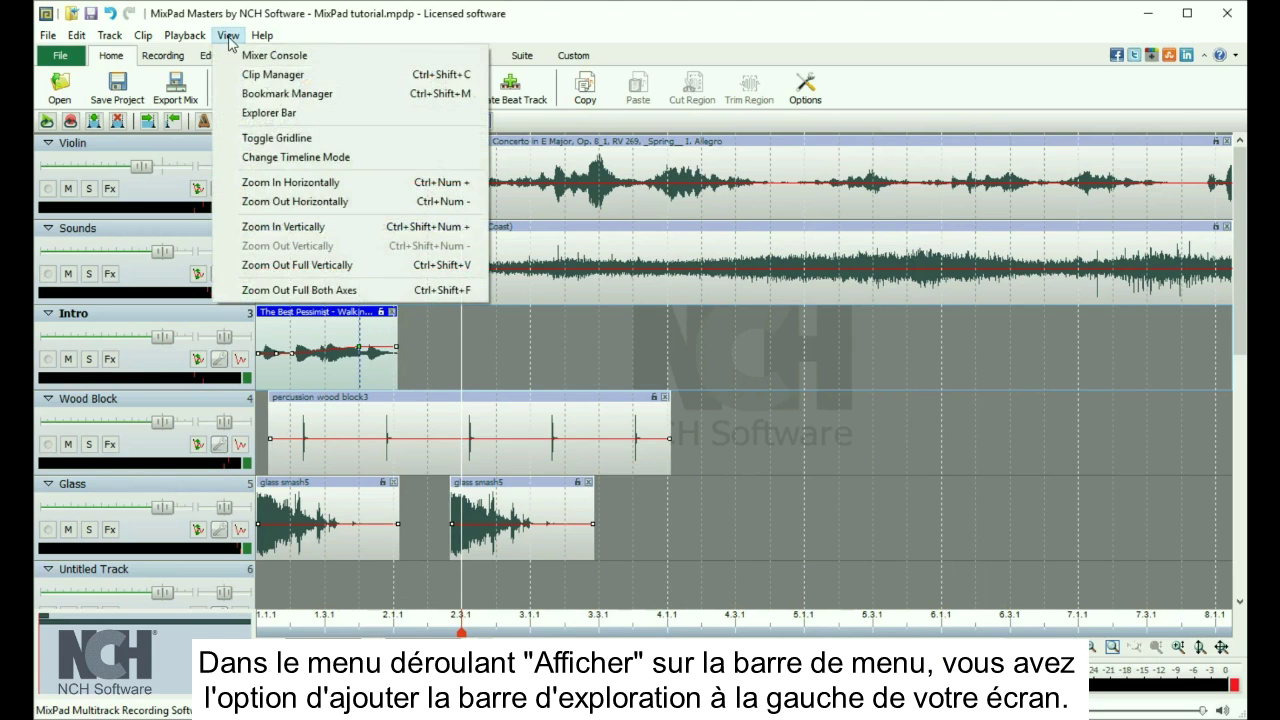
# - Show the Explorer Bar from the View menu, then close it again
pyautogui.click(265, 116)
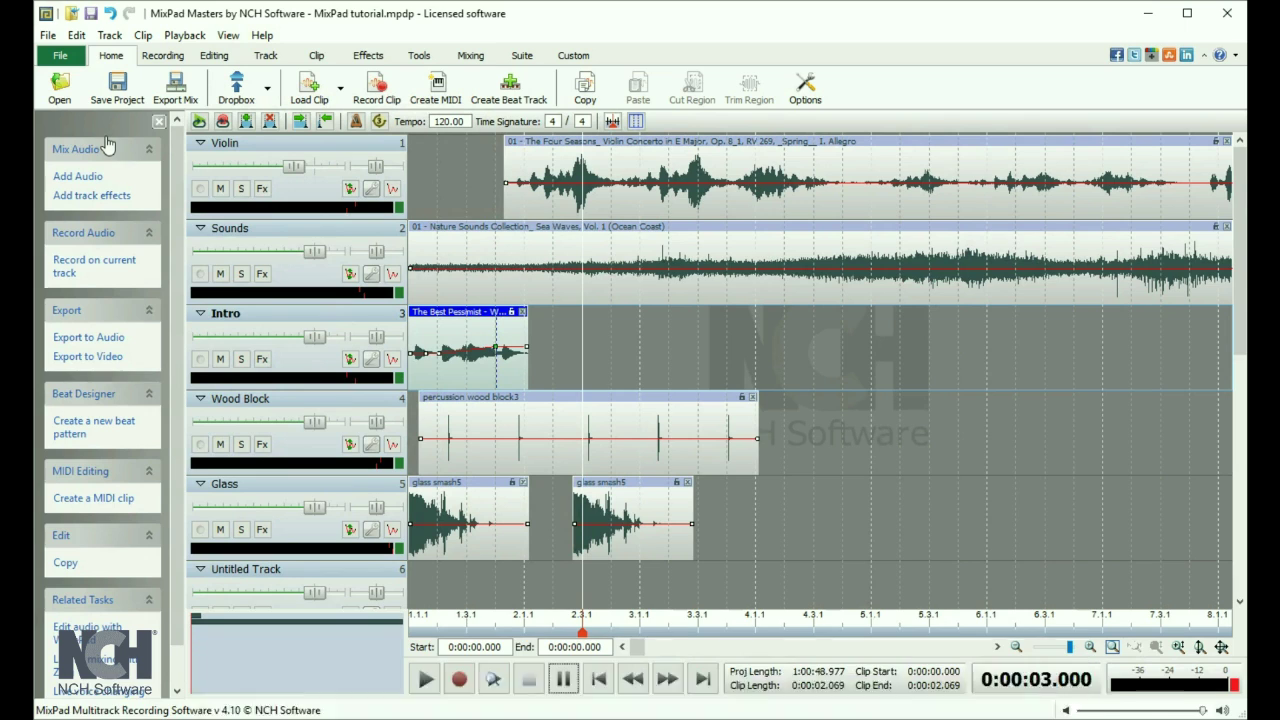
pyautogui.click(159, 124)
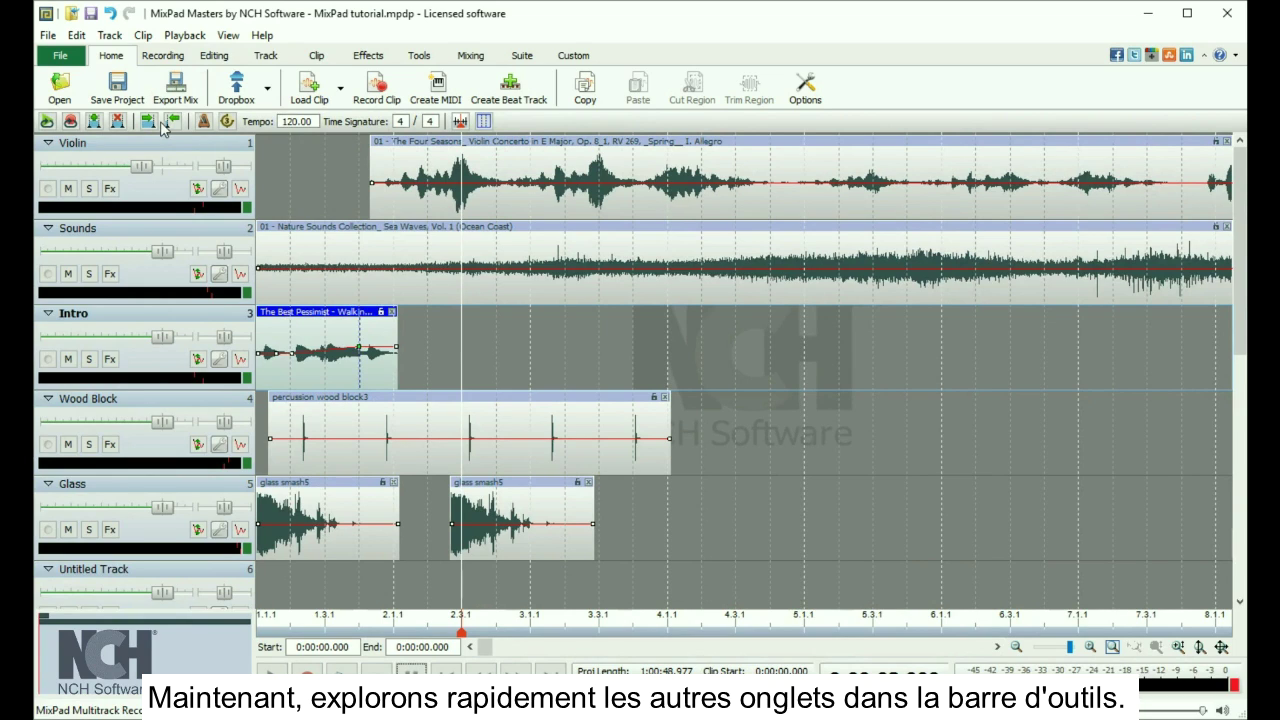
# - Browse the Recording and Editing tools, undo the last action, view the edit history, and show the Track tools
pyautogui.click(163, 56)
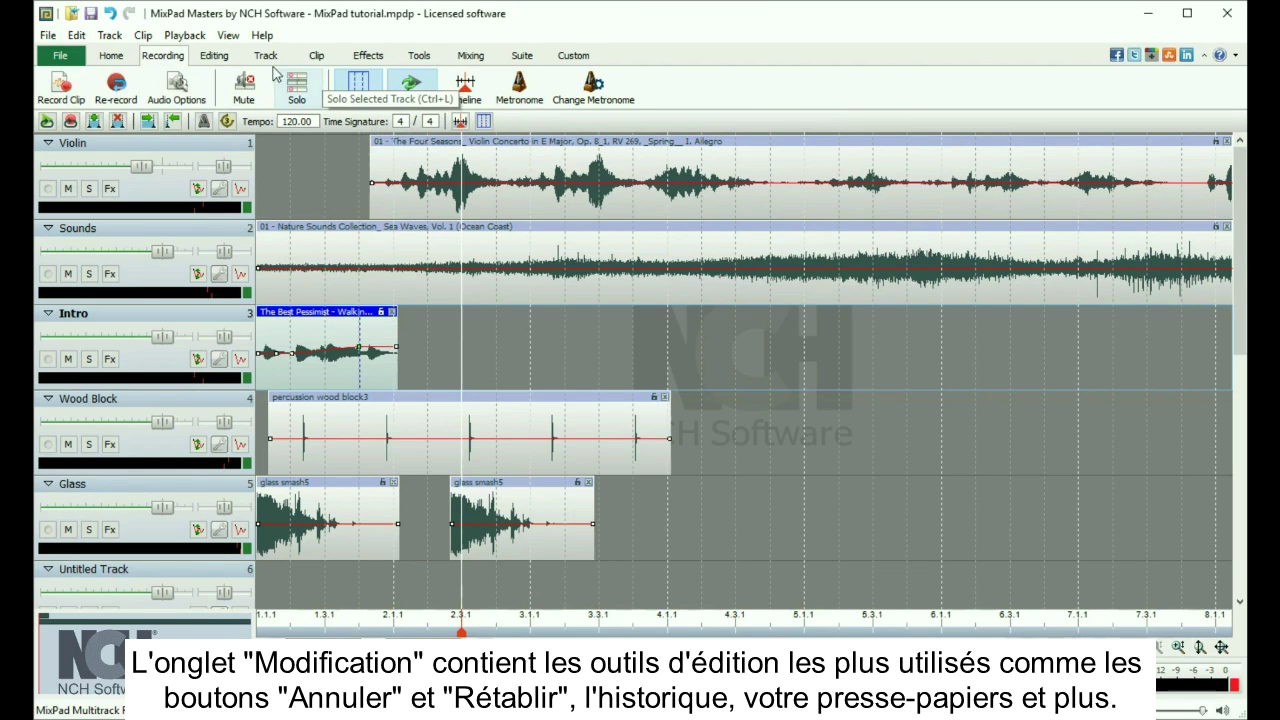
pyautogui.click(232, 57)
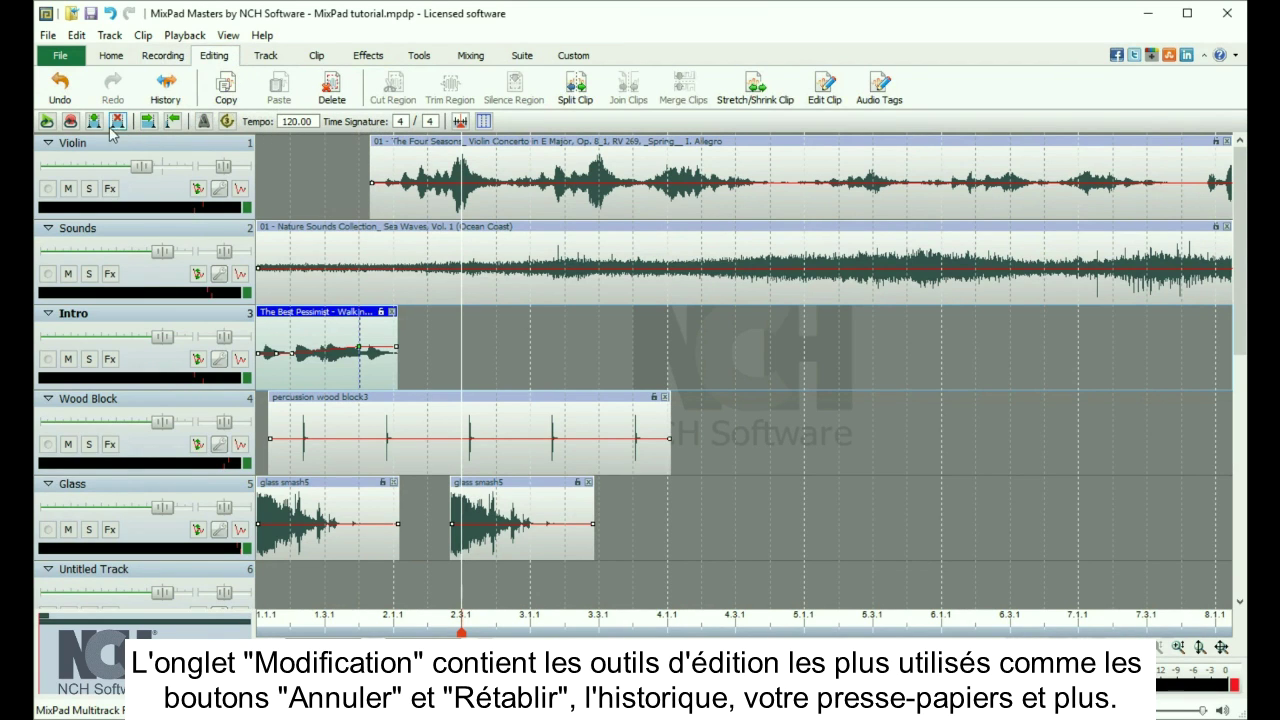
pyautogui.click(62, 92)
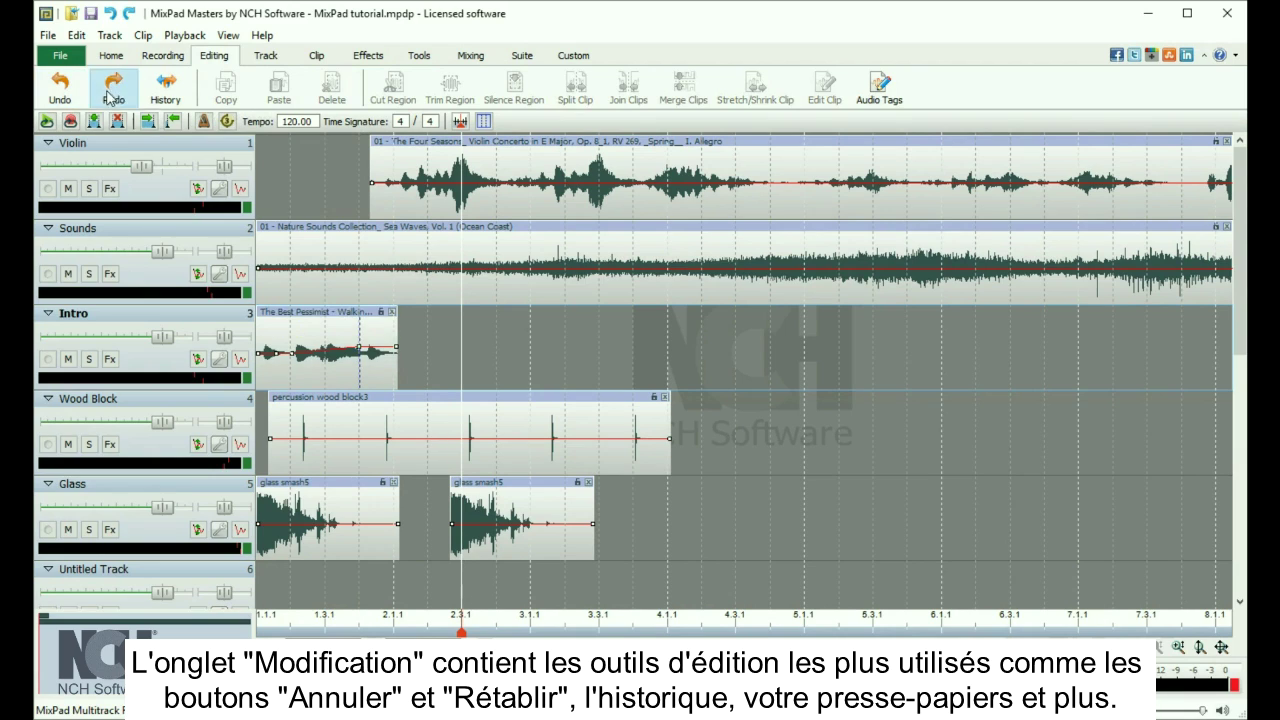
pyautogui.click(172, 104)
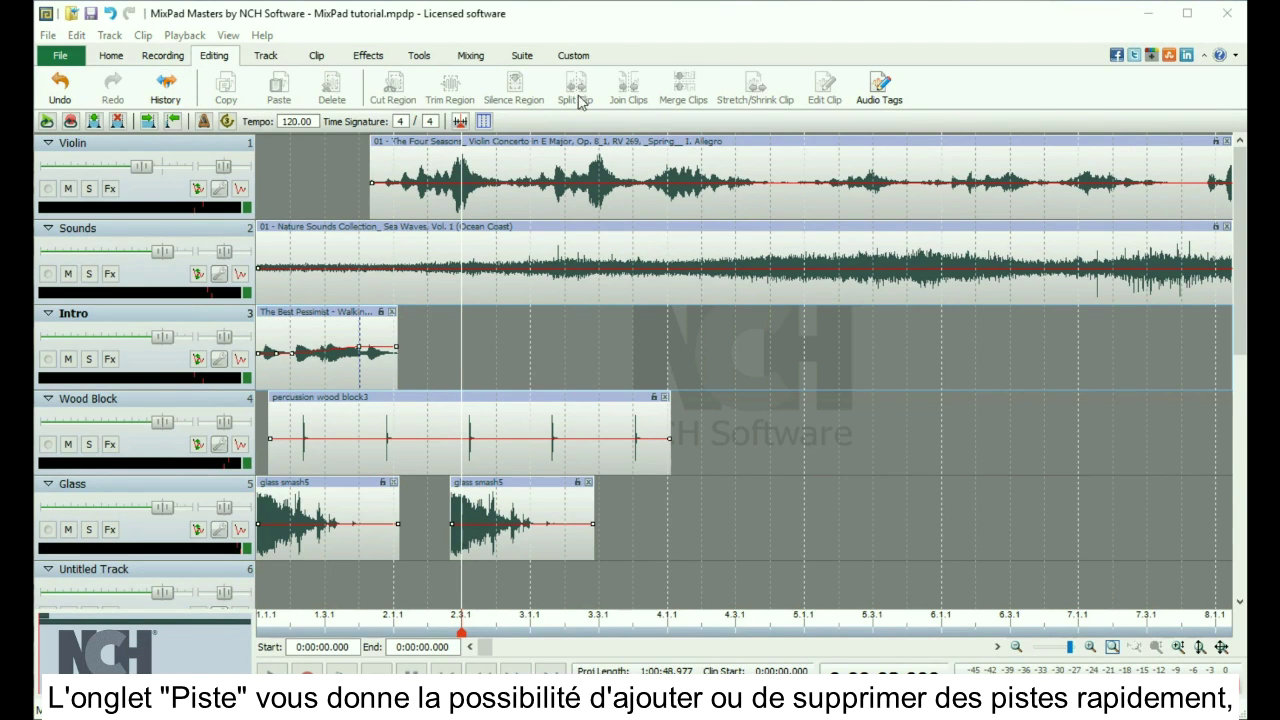
pyautogui.click(266, 56)
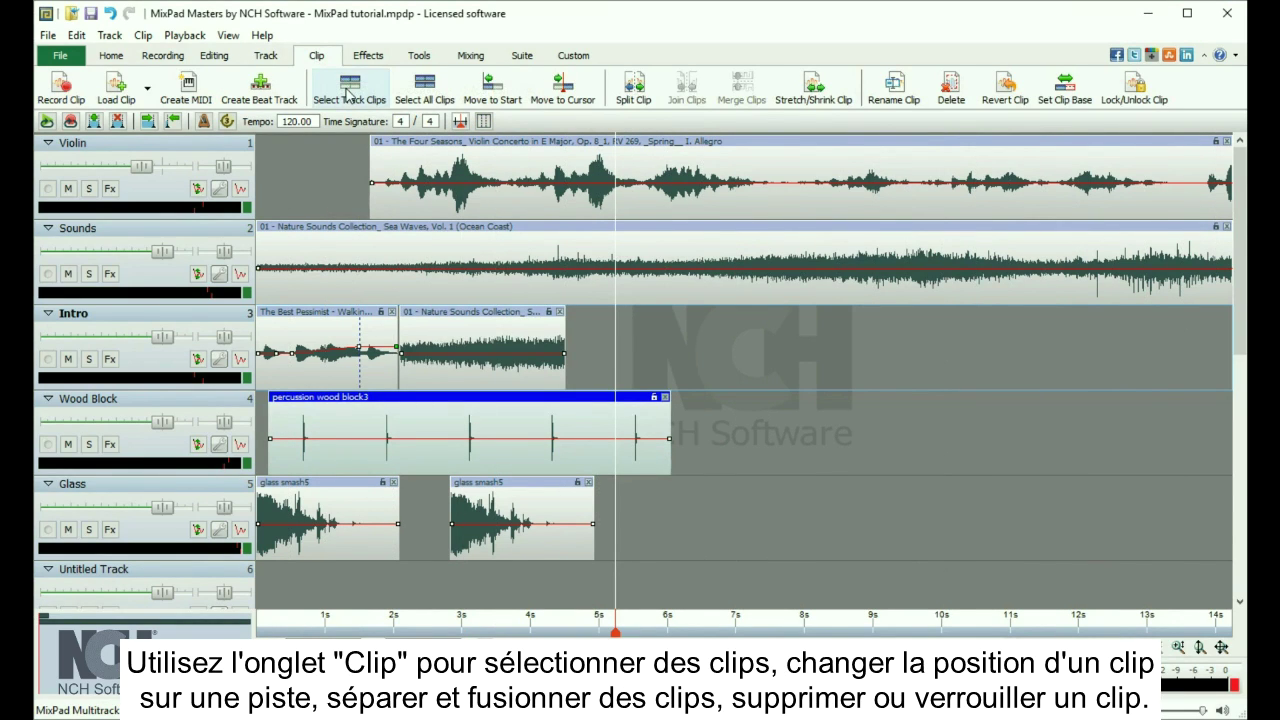
# - Move both Intro clips to the 5-second cursor, lock them, and view the Effects list
pyautogui.click(347, 95)
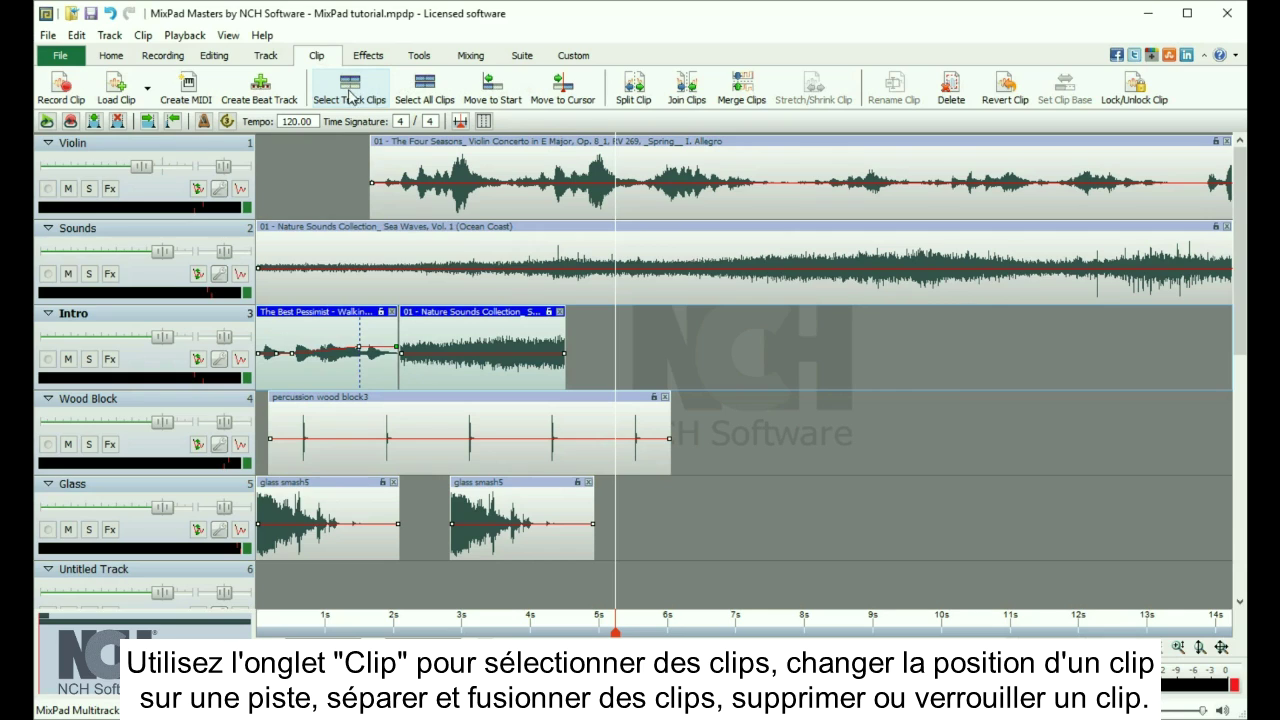
pyautogui.click(553, 98)
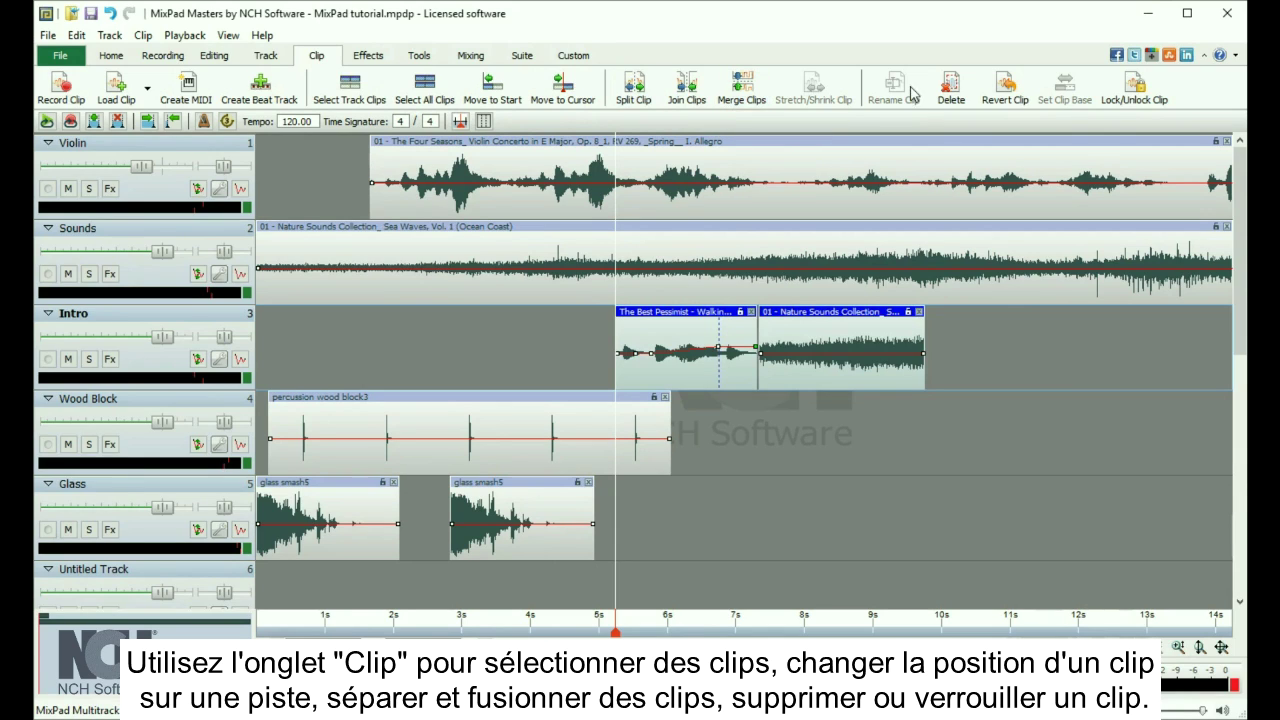
pyautogui.click(1131, 104)
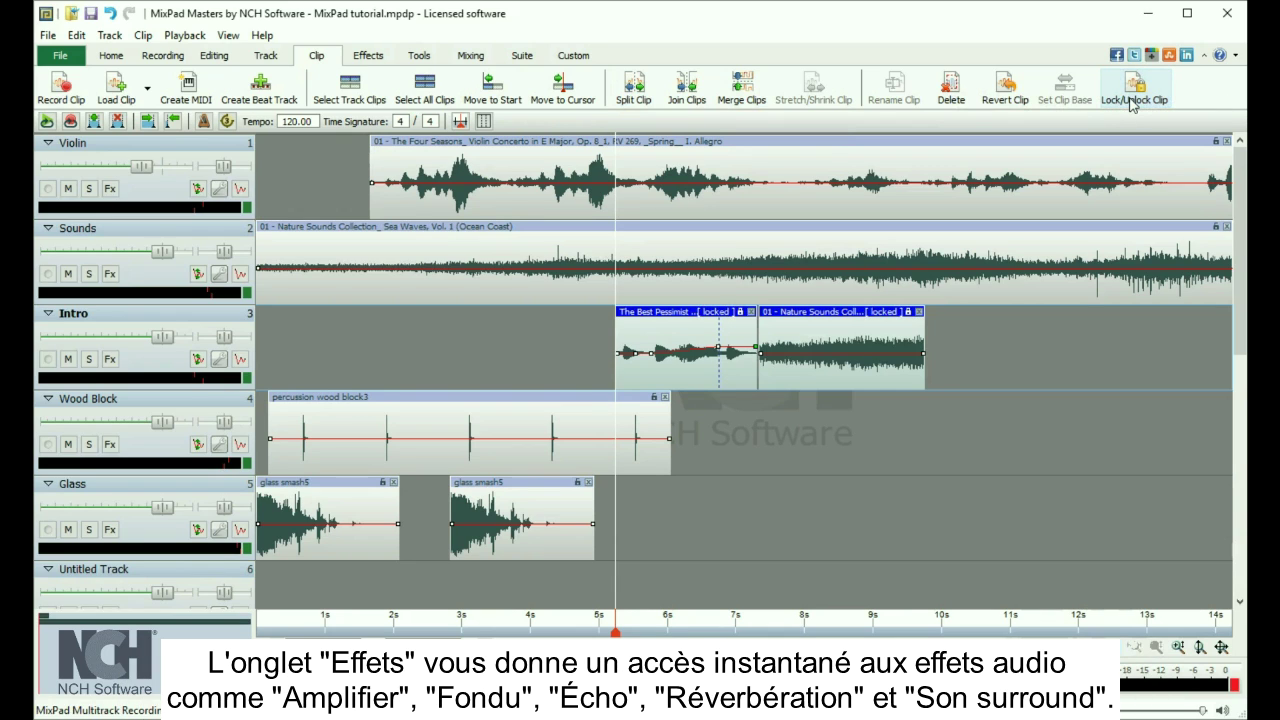
pyautogui.click(366, 56)
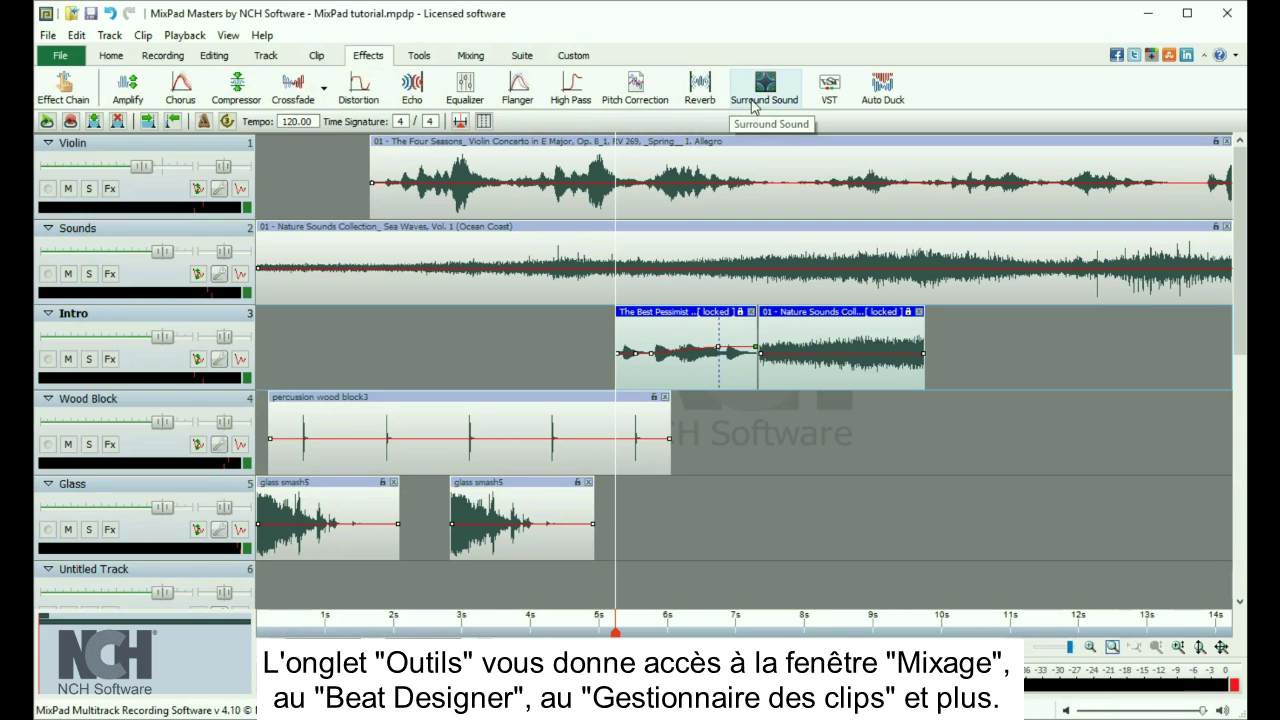
# - Tour the Tools, Mixing and Suite ribbon tabs
pyautogui.click(419, 55)
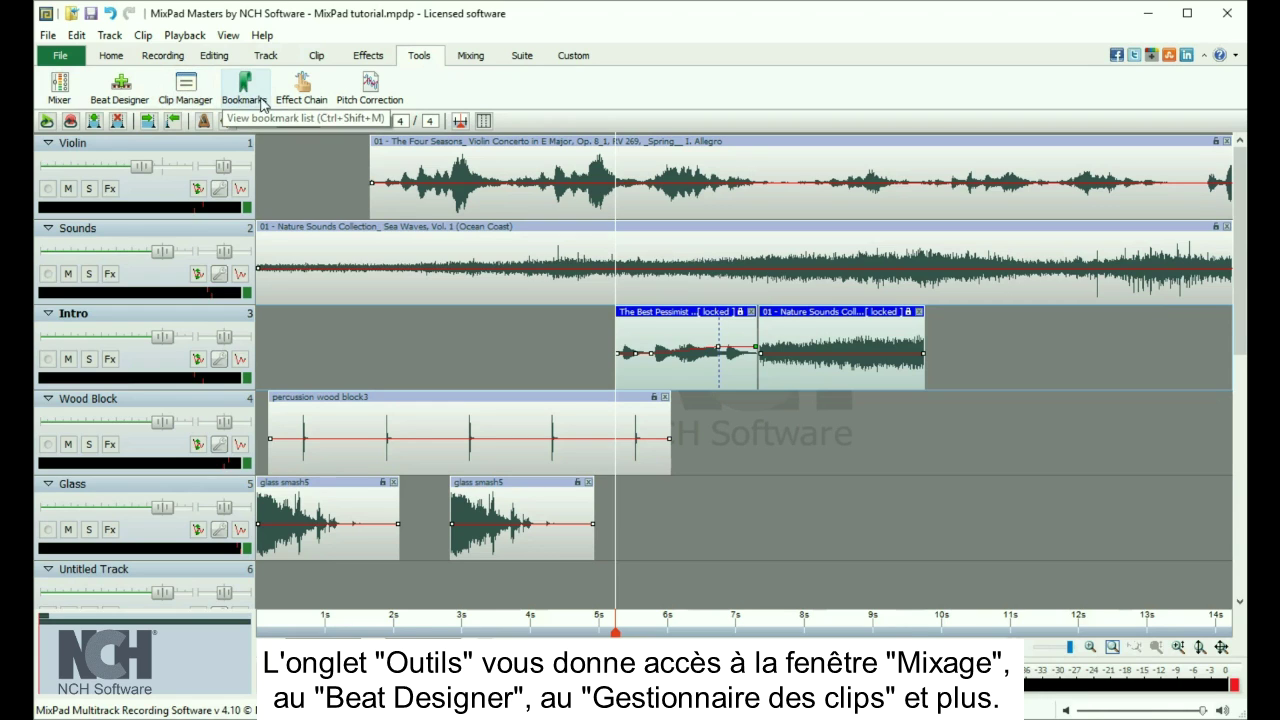
pyautogui.click(471, 56)
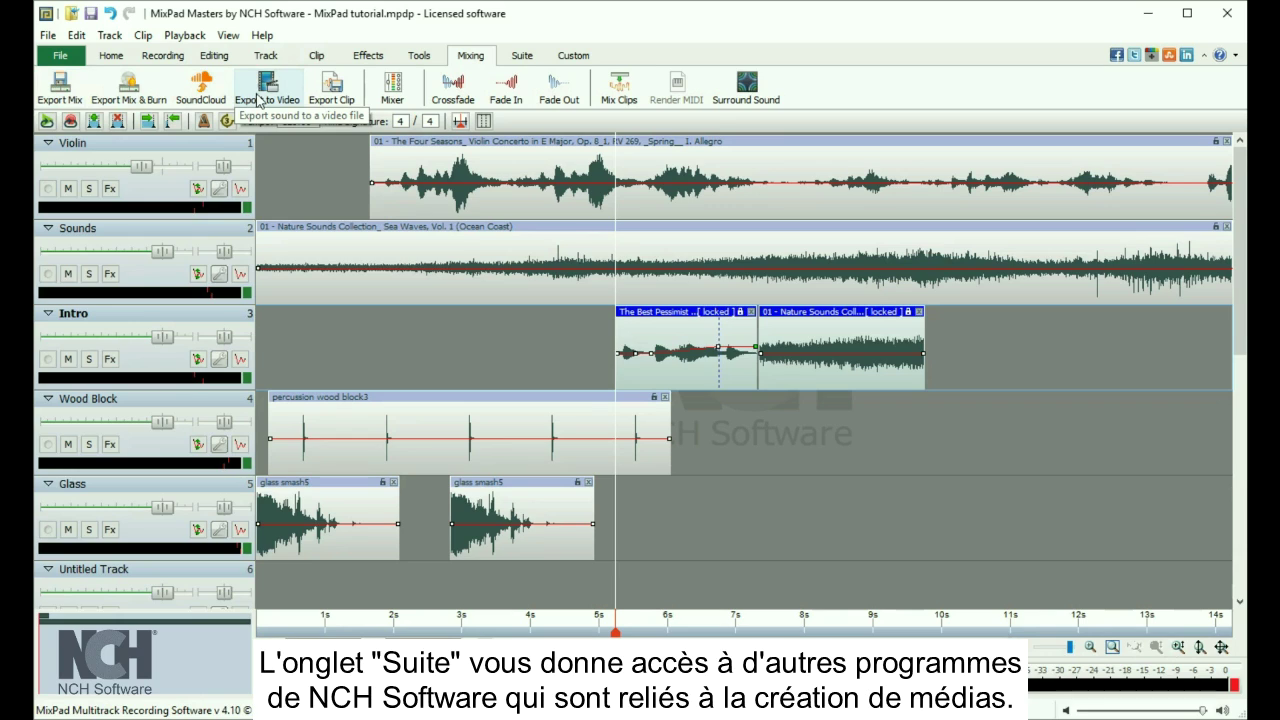
pyautogui.click(520, 55)
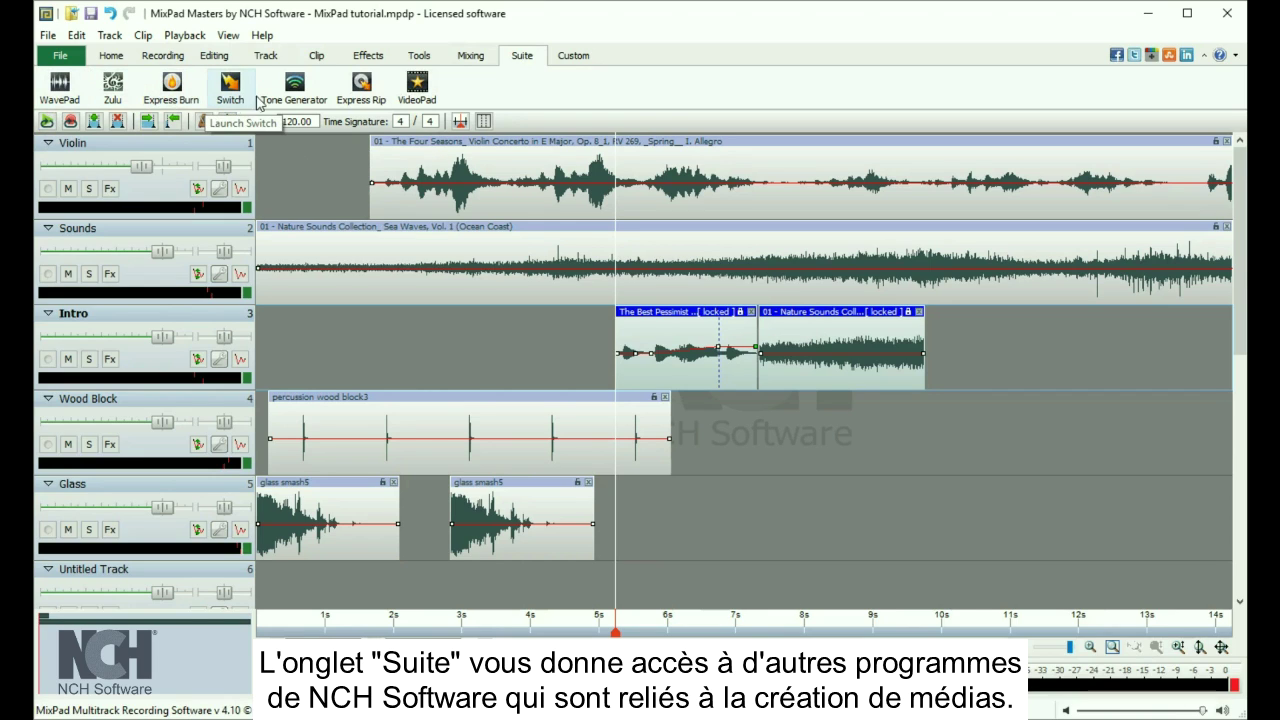
pyautogui.click(425, 97)
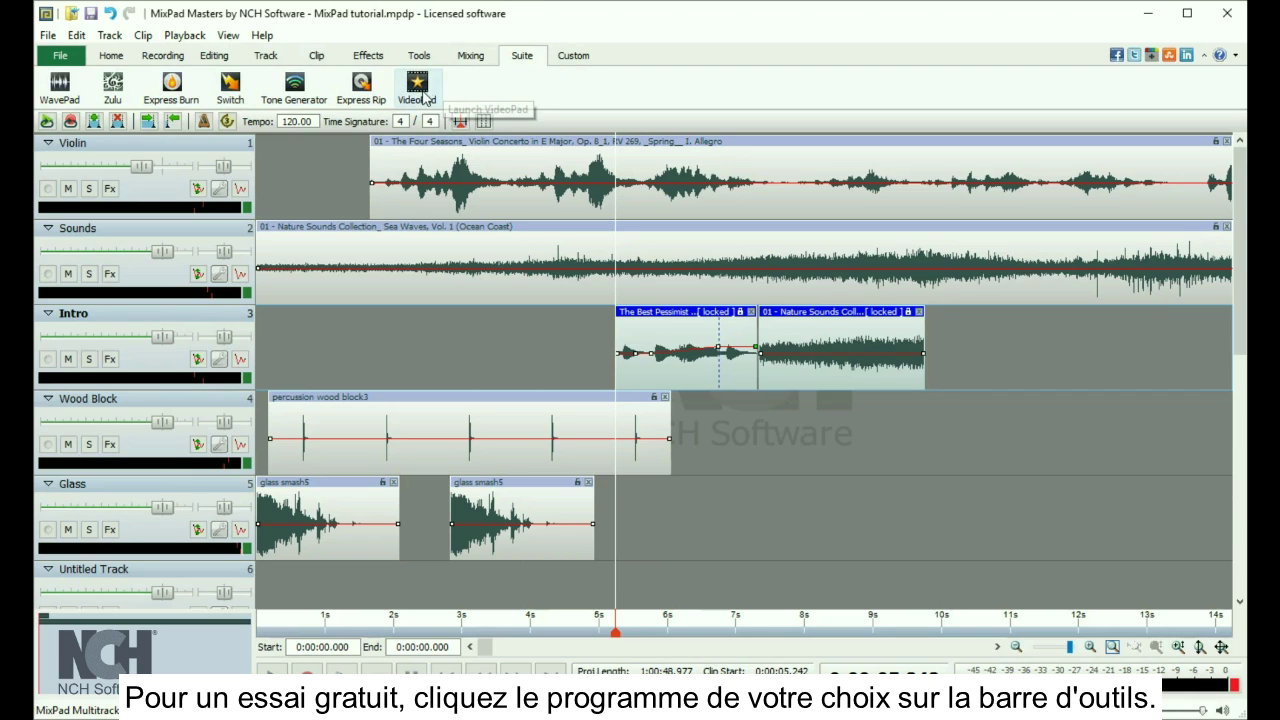
# - Add Open to the custom toolbar in the Customize Toolbar dialog
pyautogui.click(565, 57)
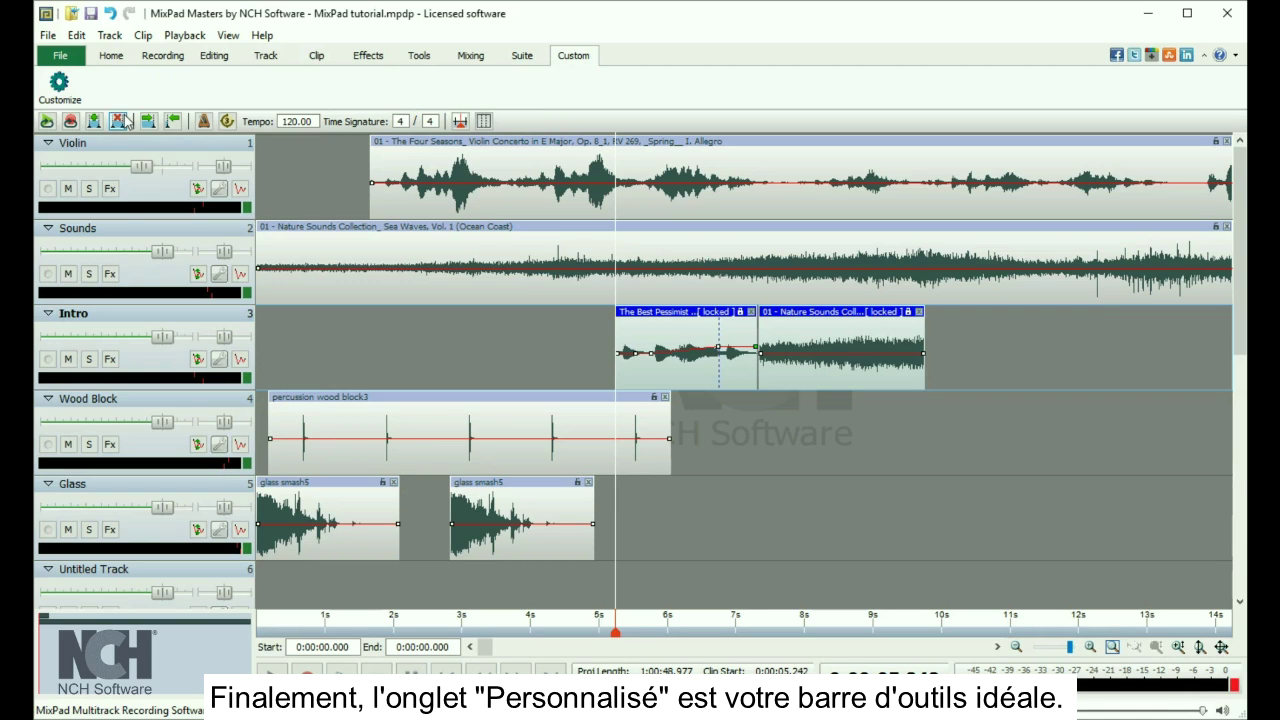
pyautogui.click(66, 103)
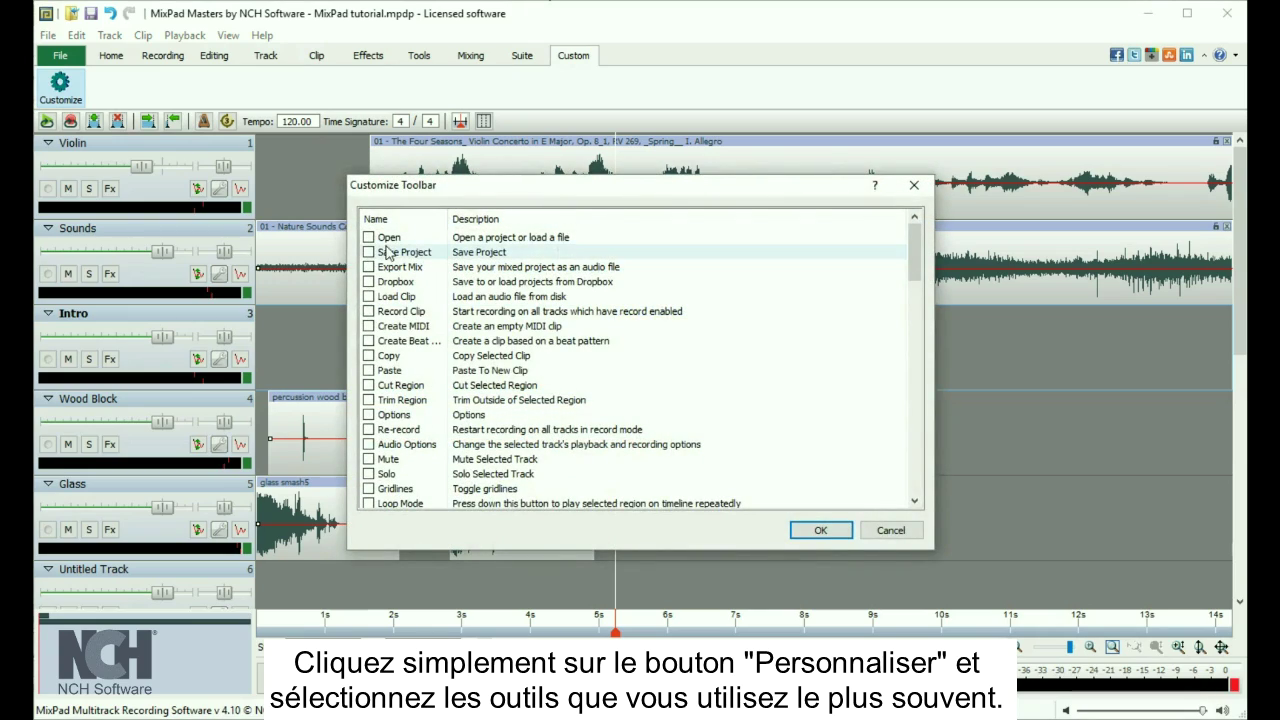
pyautogui.click(368, 237)
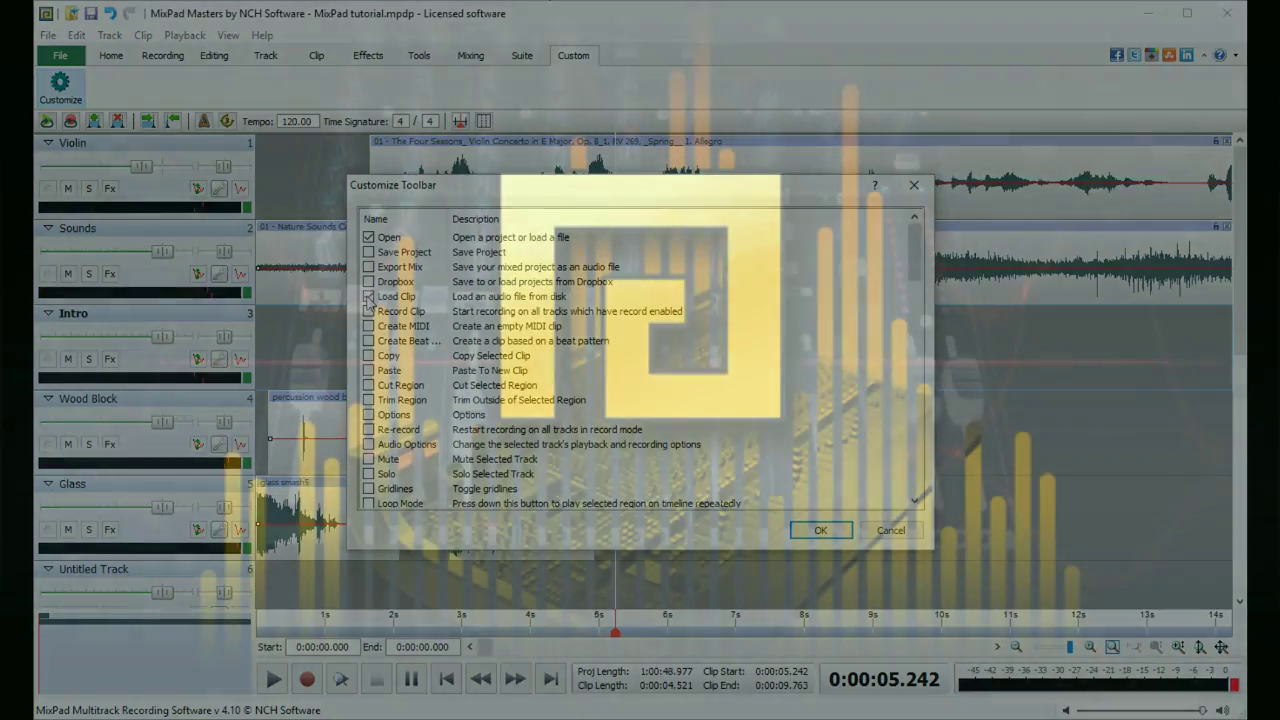